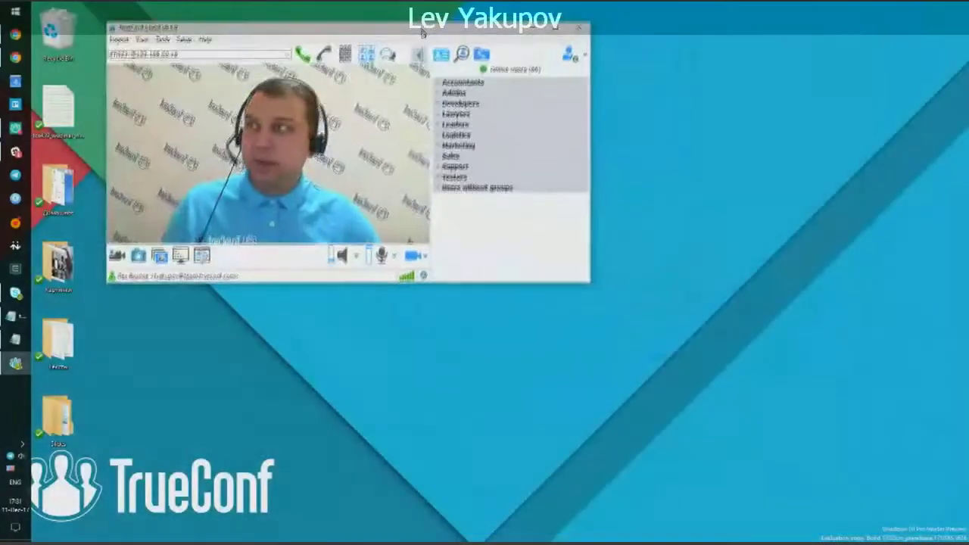
# Nudge the browser window while opening Network > SIP Gateway in the web admin.
pyautogui.moveTo(422, 33); pyautogui.dragTo(427, 42)
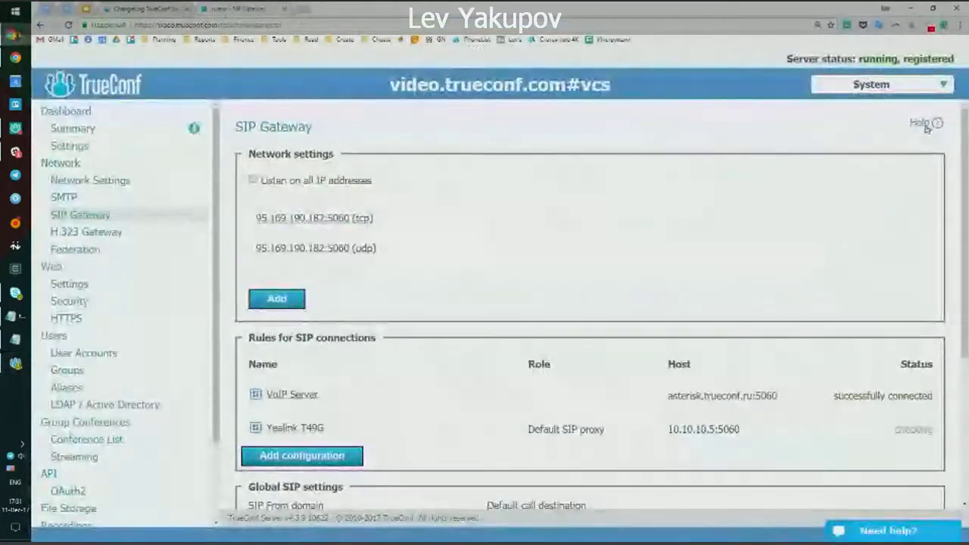
# Open the SIP Gateway help page and highlight its Skype for Business section text.
pyautogui.click(922, 123)
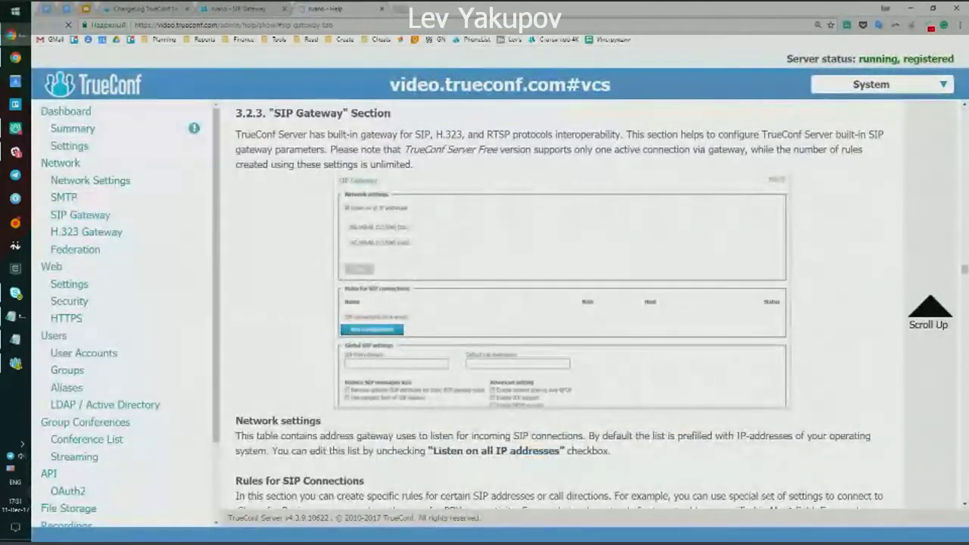
pyautogui.scroll(-10, 455, 264)
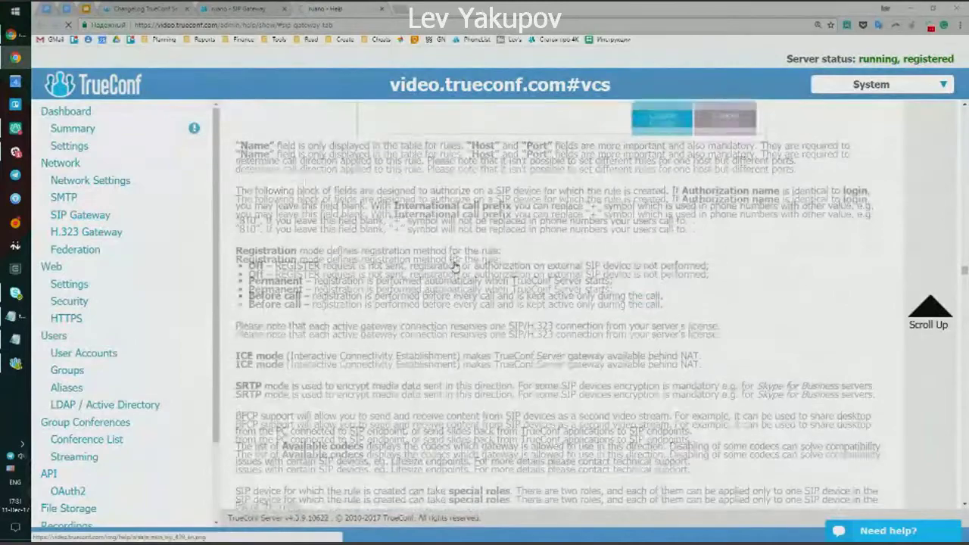
pyautogui.scroll(-5, 455, 264)
pyautogui.scroll(2, 455, 264)
pyautogui.moveTo(236, 177); pyautogui.dragTo(750, 323)
pyautogui.scroll(2, 749, 323)
pyautogui.scroll(-1, 671, 199)
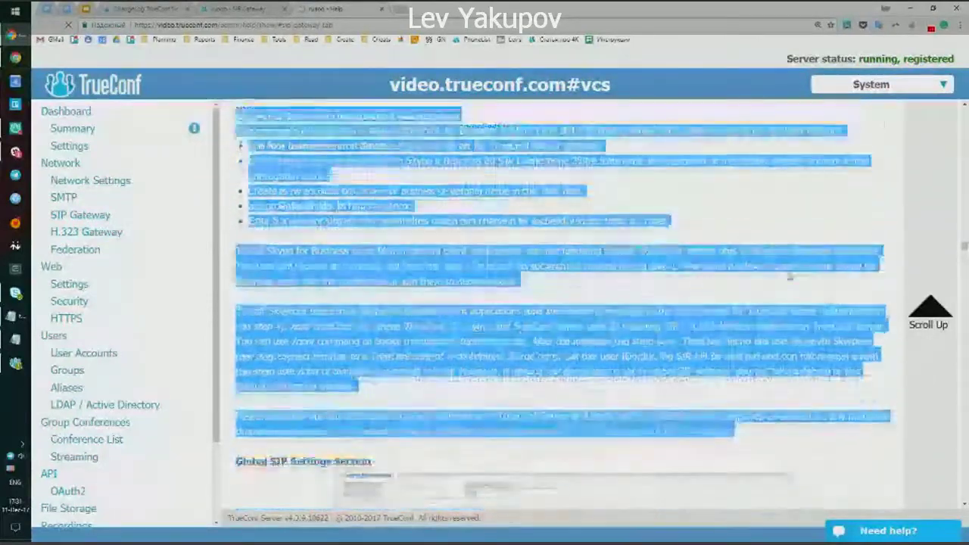
pyautogui.click(671, 198)
pyautogui.scroll(1, 545, 242)
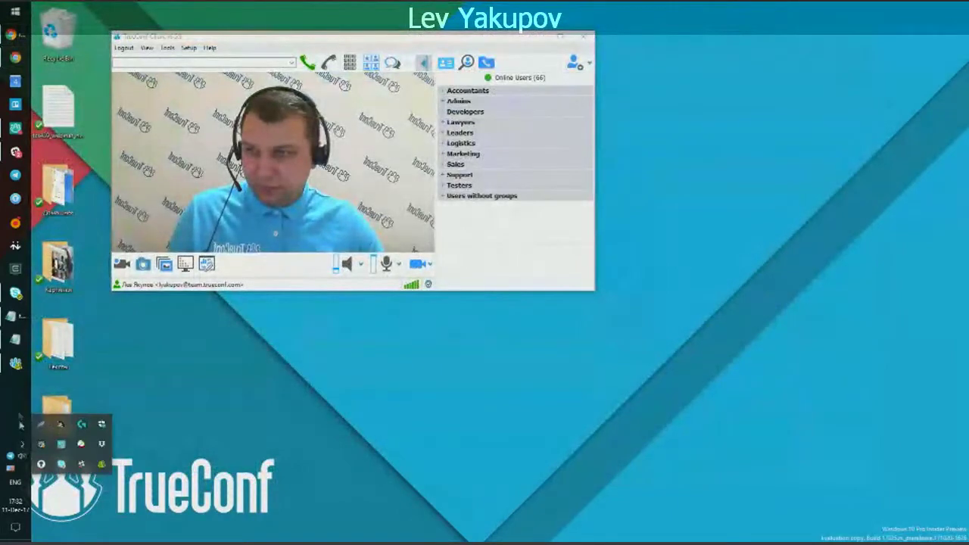
# Place TrueConf Client beside the Skype for Business contact list signed in as user8.
pyautogui.click(11, 295)
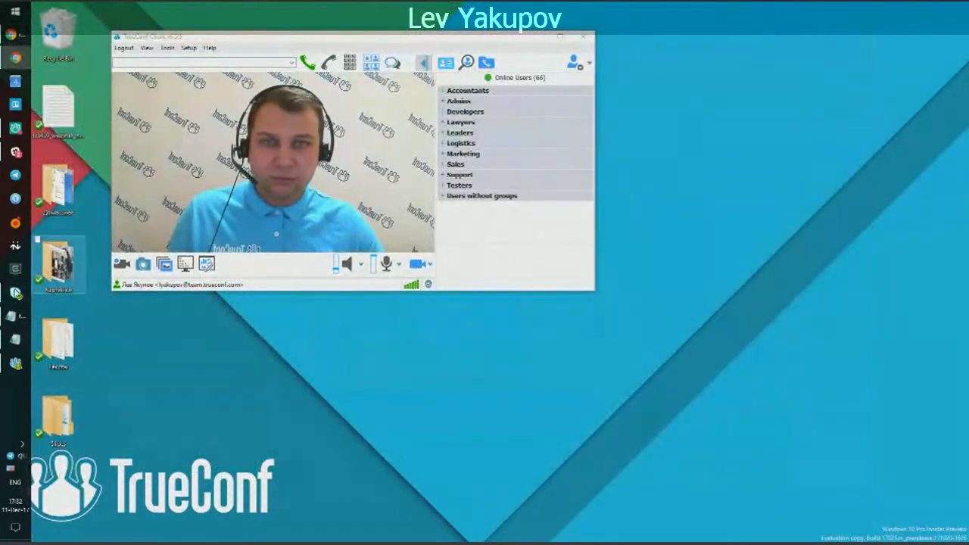
pyautogui.moveTo(836, 13); pyautogui.dragTo(780, 51)
pyautogui.click(15, 363)
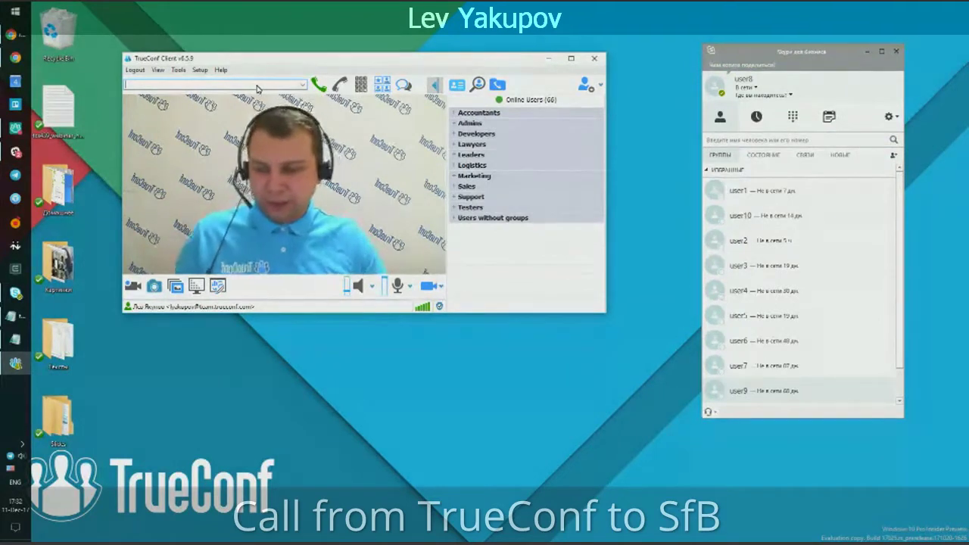
# Change the call address to #sip:user8, then bring the Notepad compatibility notes forward.
pyautogui.write('#sip:')
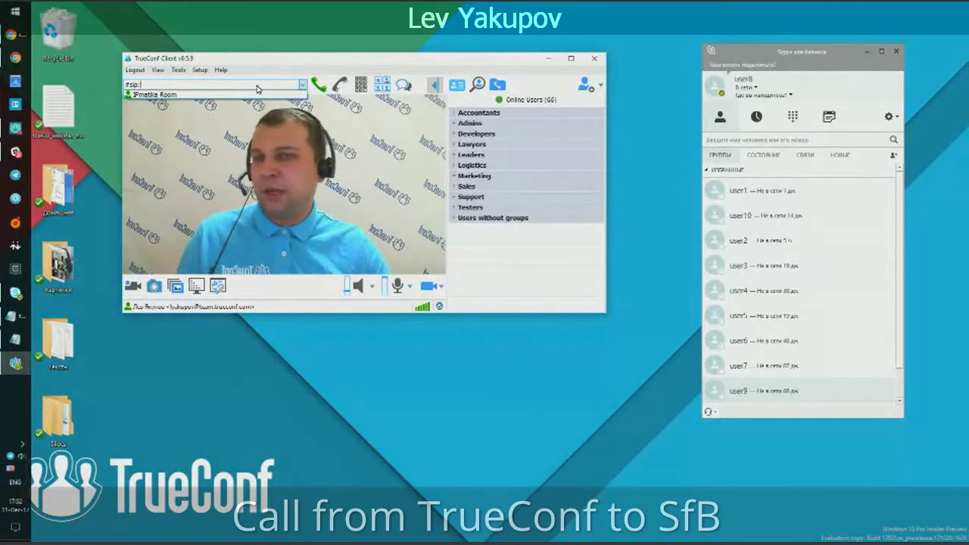
pyautogui.write('@172.37.86.87')
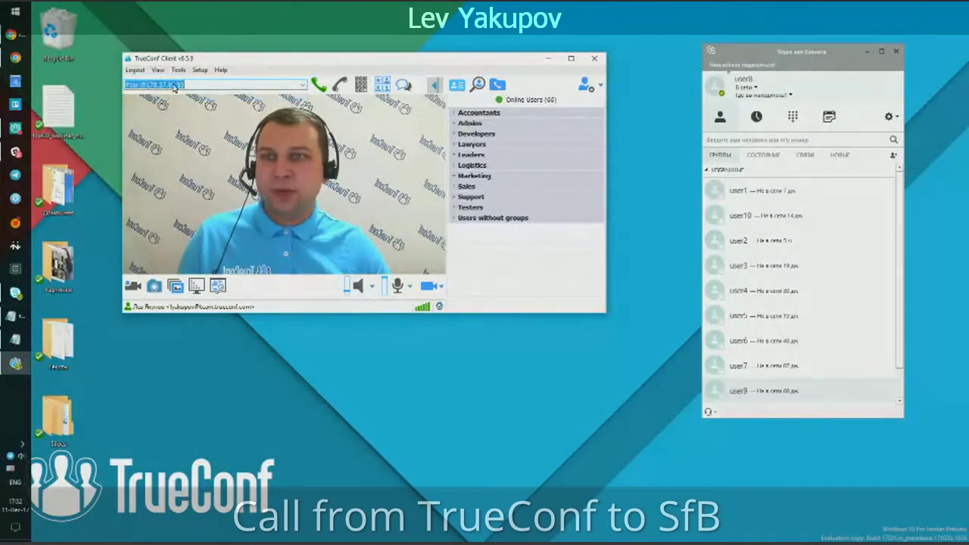
pyautogui.moveTo(141, 85); pyautogui.dragTo(244, 88)
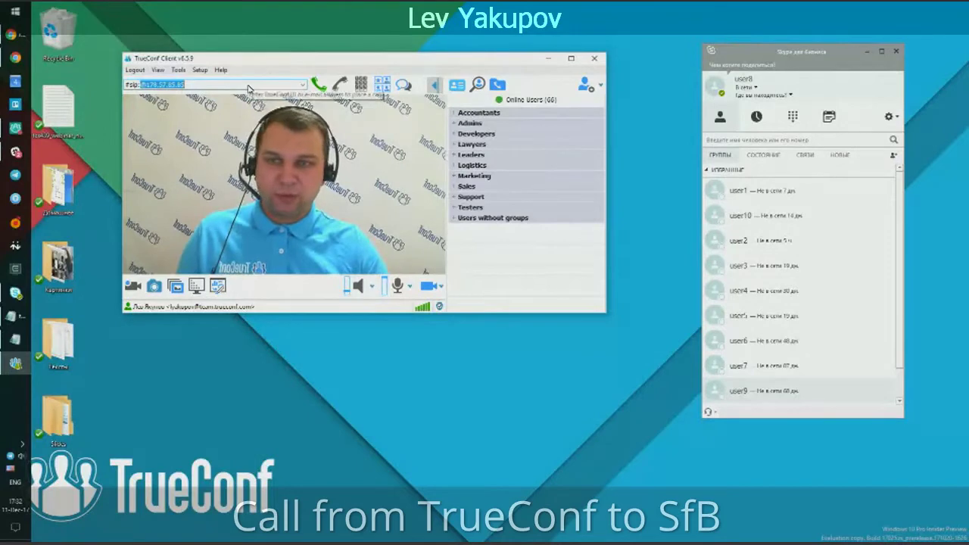
pyautogui.press('BackSpace')
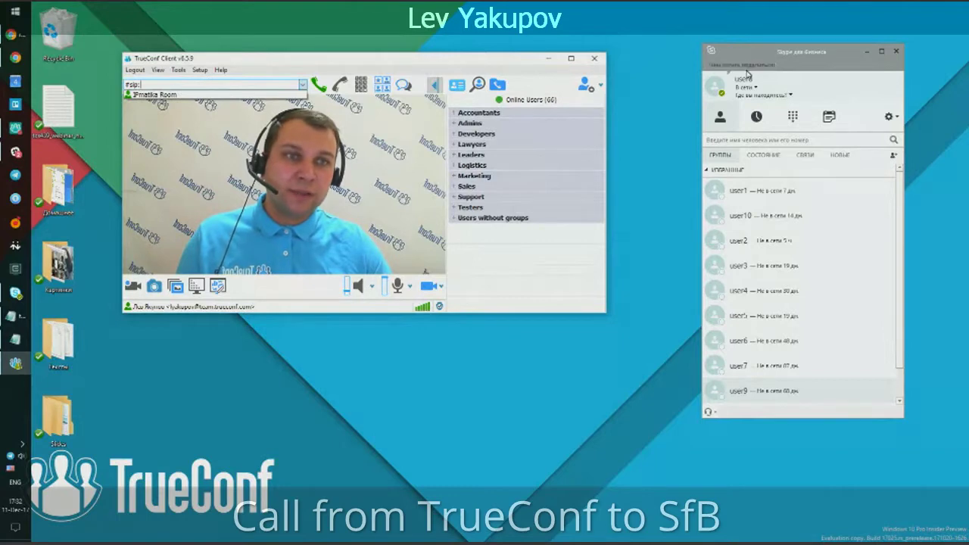
pyautogui.write('user8')
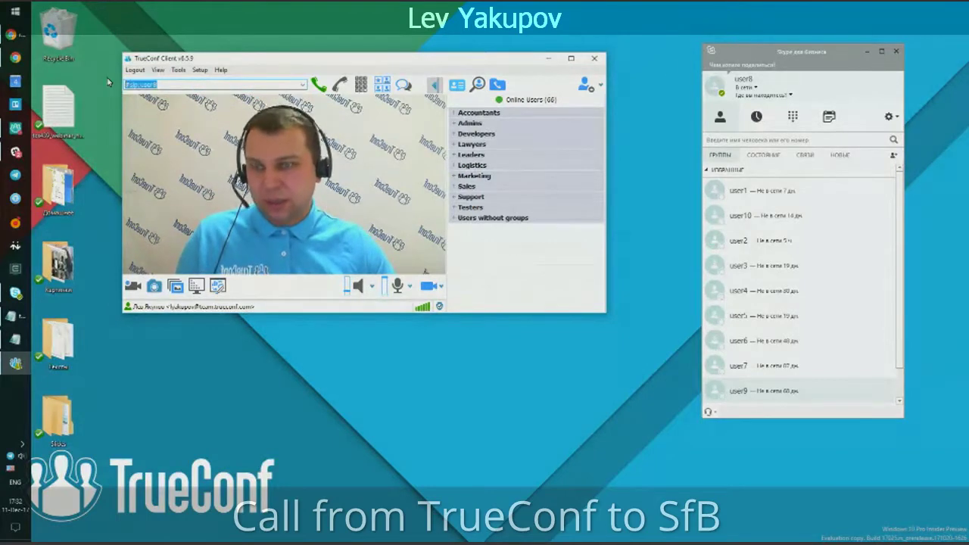
pyautogui.click(15, 339)
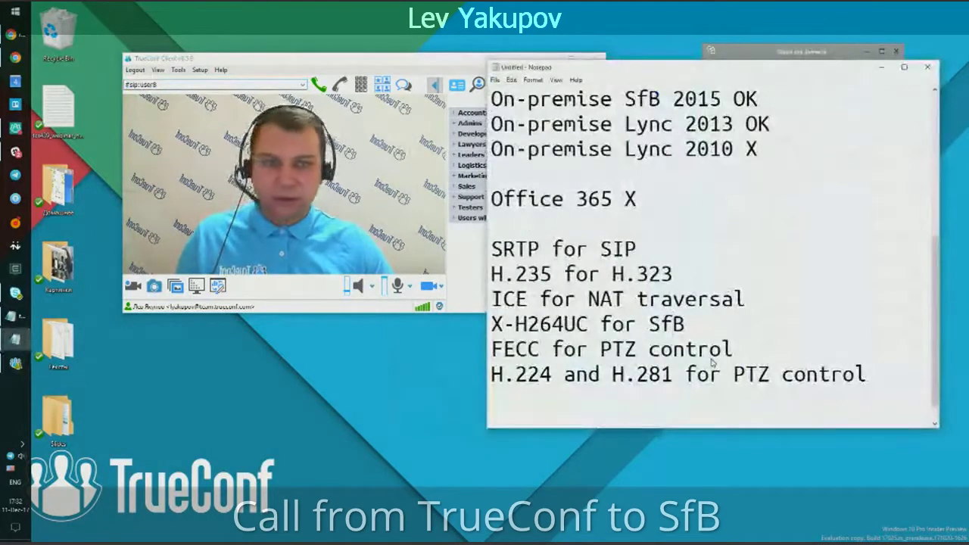
# Paste #sip:user8 beneath the Notepad notes, move Notepad aside, and call SfB 2015 User 8.
pyautogui.press('Return')
pyautogui.press('Return')
pyautogui.press('Return')
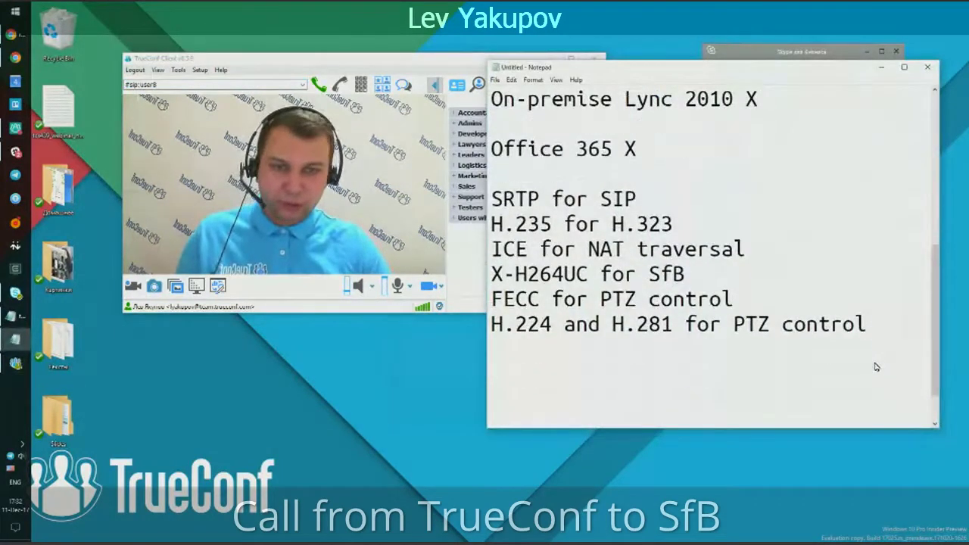
pyautogui.write('#sip:user8')
pyautogui.moveTo(647, 78); pyautogui.dragTo(453, 32)
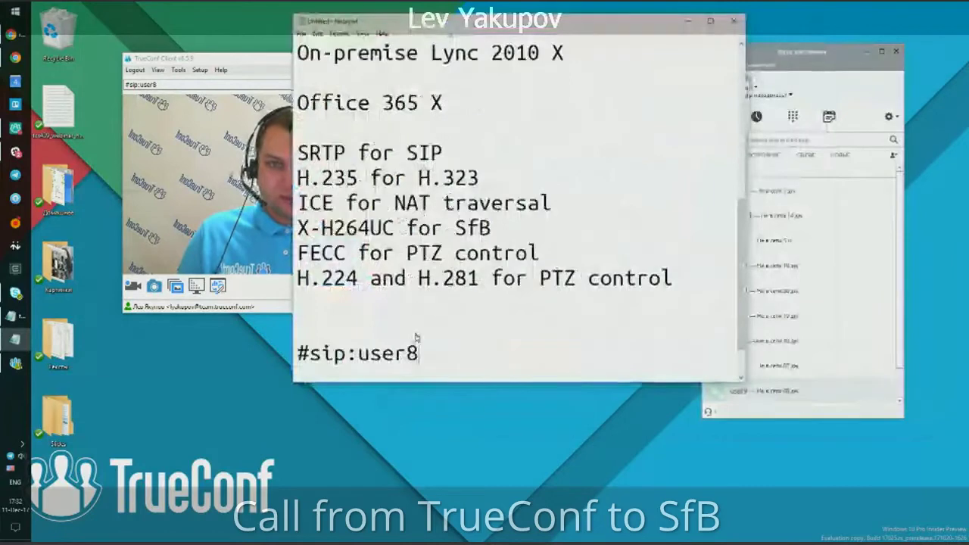
pyautogui.hotkey('ctrl', 'z')
pyautogui.scroll(-2, 412, 306)
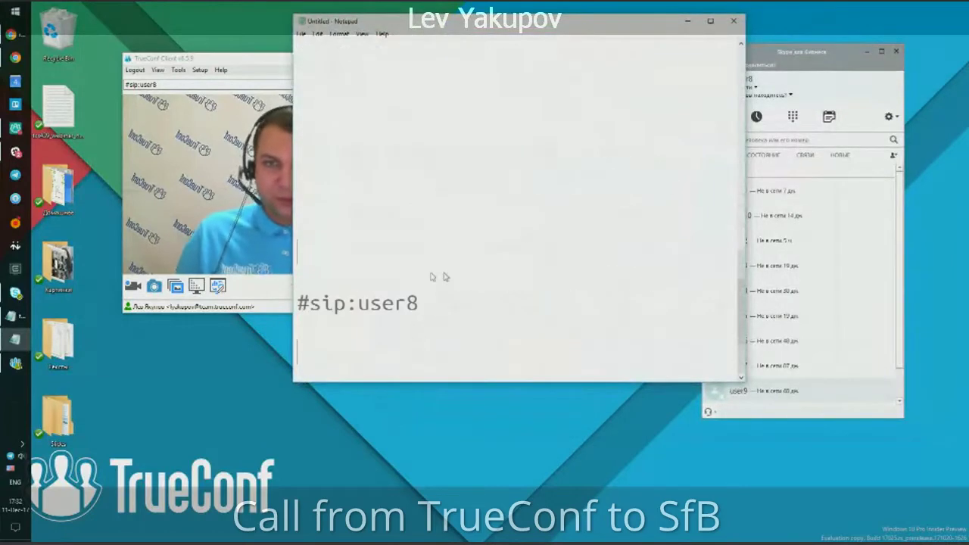
pyautogui.scroll(-4, 470, 346)
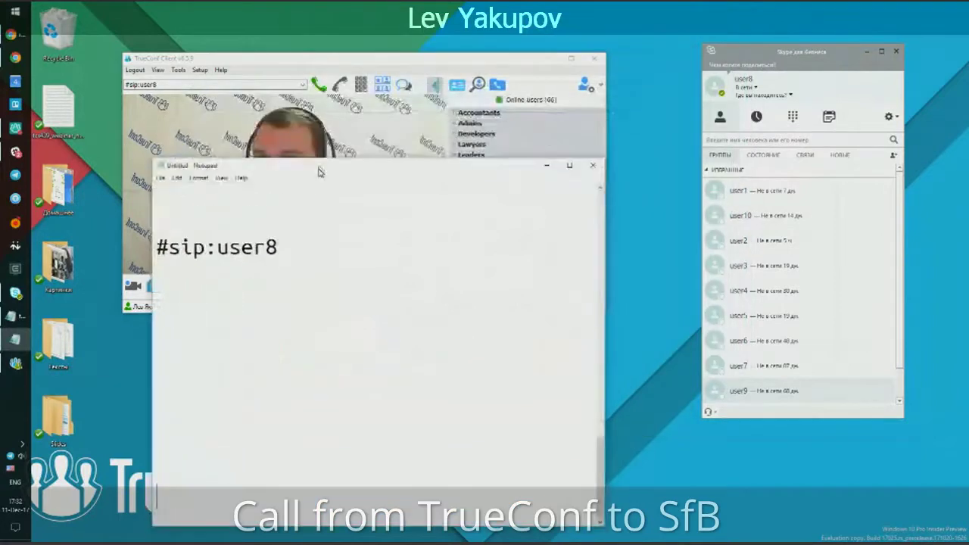
pyautogui.moveTo(320, 169); pyautogui.dragTo(268, 181)
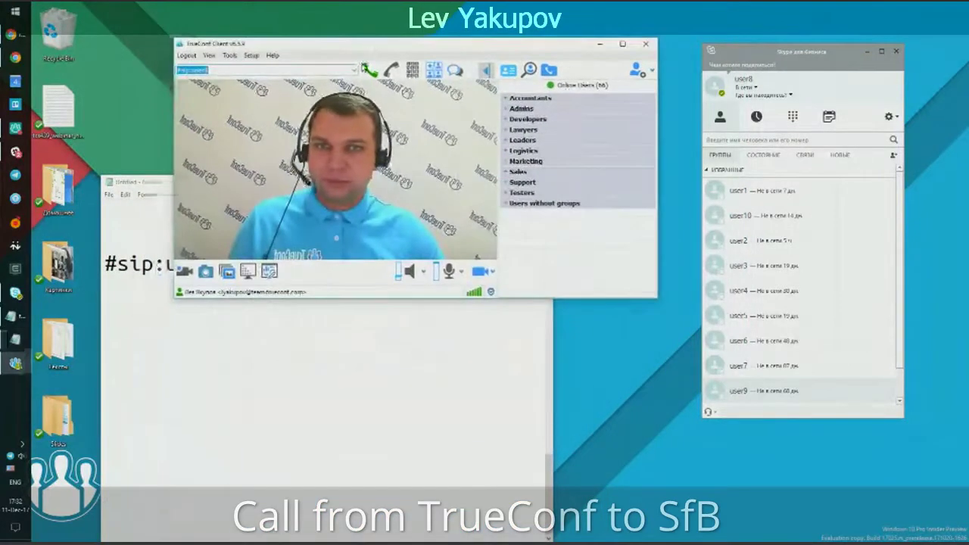
pyautogui.press('Return')
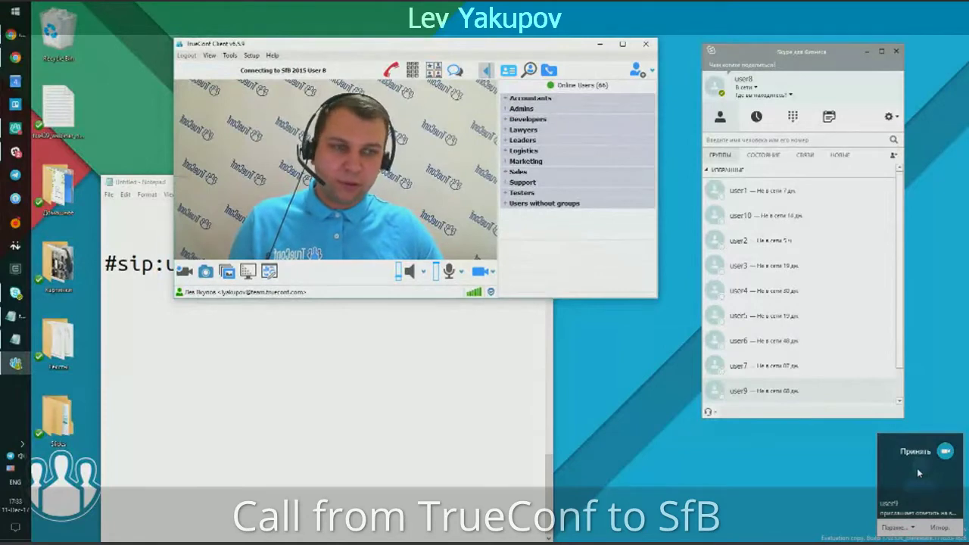
# Answer the call in Skype, arrange both video windows side by side, then hang up.
pyautogui.click(912, 452)
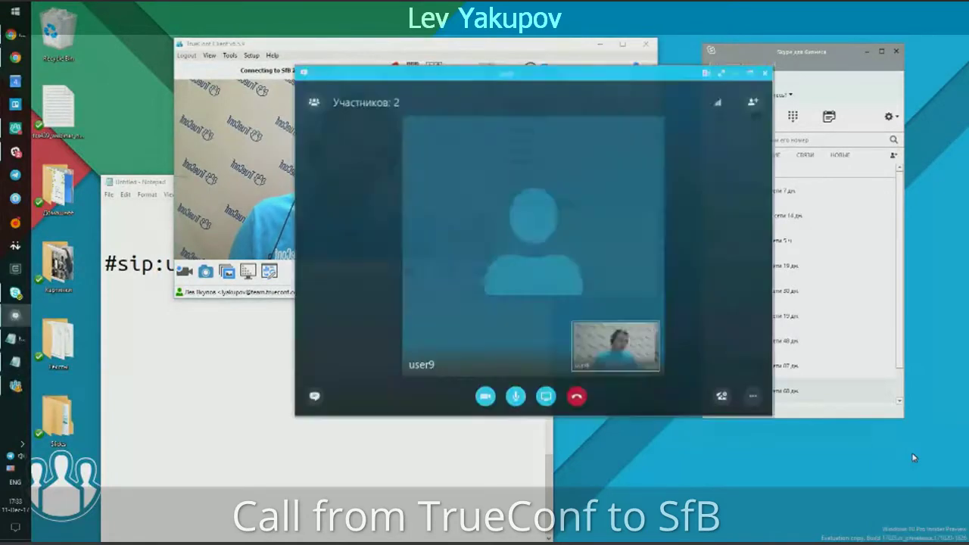
pyautogui.moveTo(519, 79); pyautogui.dragTo(700, 174)
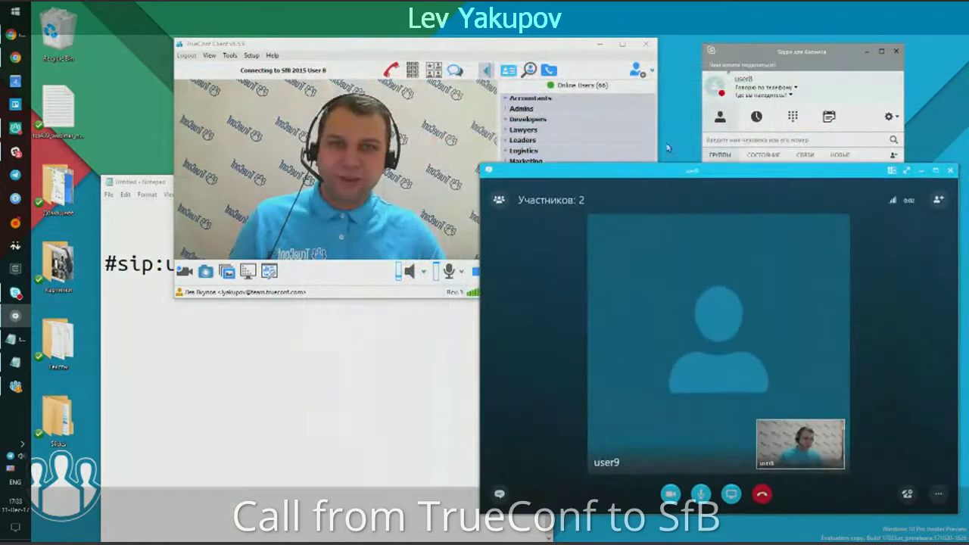
pyautogui.moveTo(502, 46); pyautogui.dragTo(379, 21)
pyautogui.moveTo(700, 171); pyautogui.dragTo(681, 147)
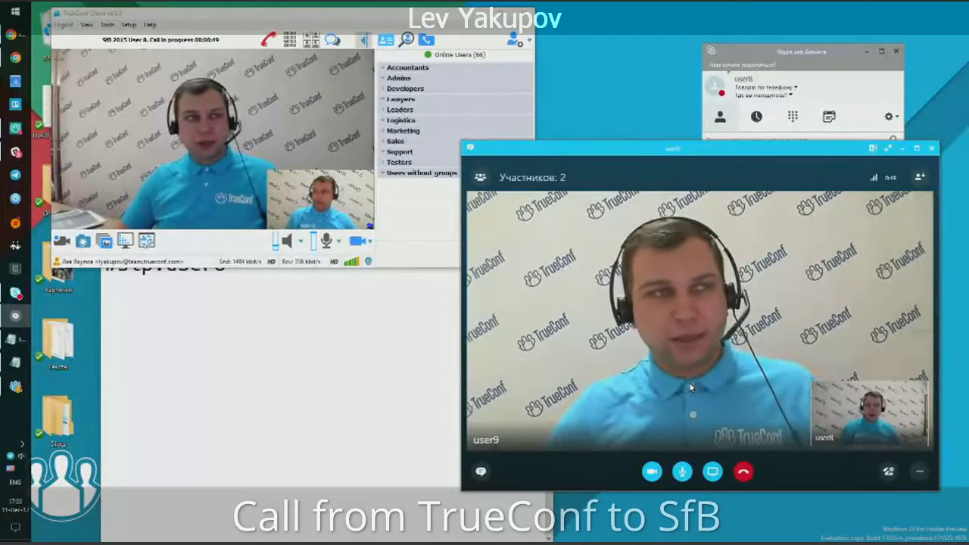
pyautogui.moveTo(595, 150); pyautogui.dragTo(598, 149)
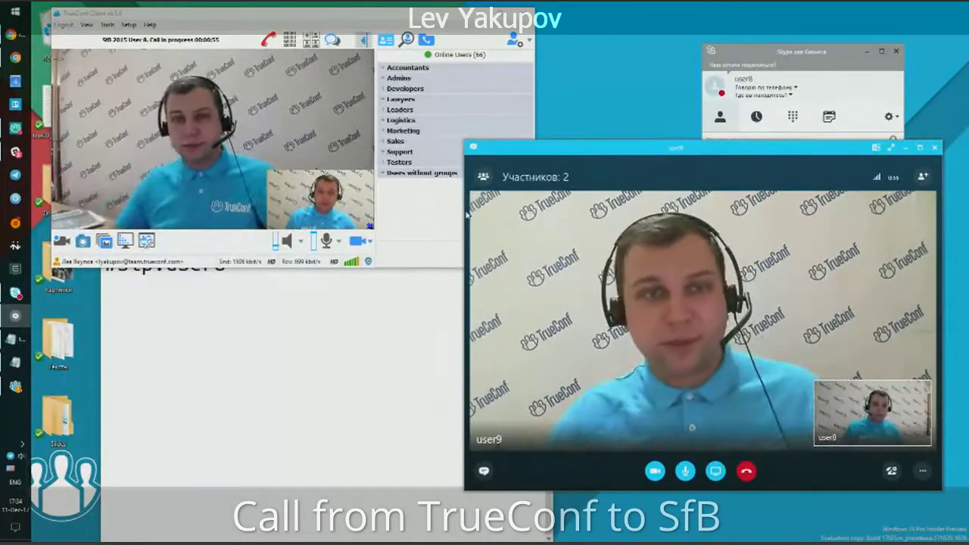
pyautogui.moveTo(563, 152); pyautogui.dragTo(569, 157)
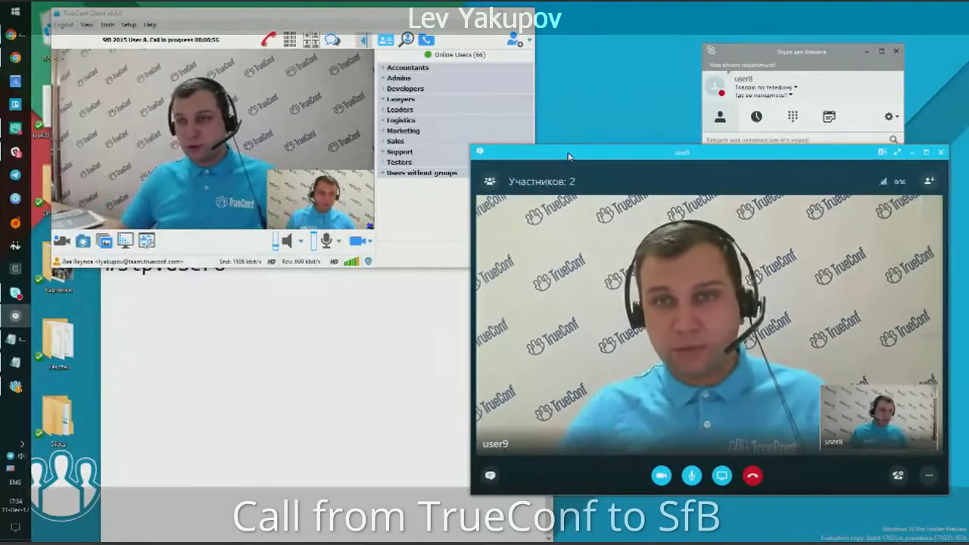
pyautogui.click(754, 478)
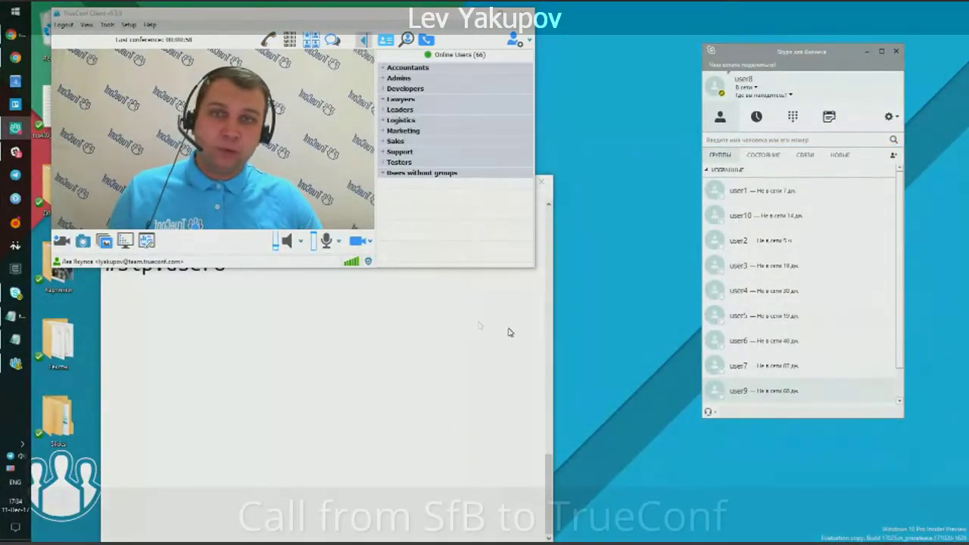
# Note 'user9 is actually a TrueConf Server' under #sip:user8 in Notepad, then select user9.
pyautogui.click(802, 366)
pyautogui.click(333, 303)
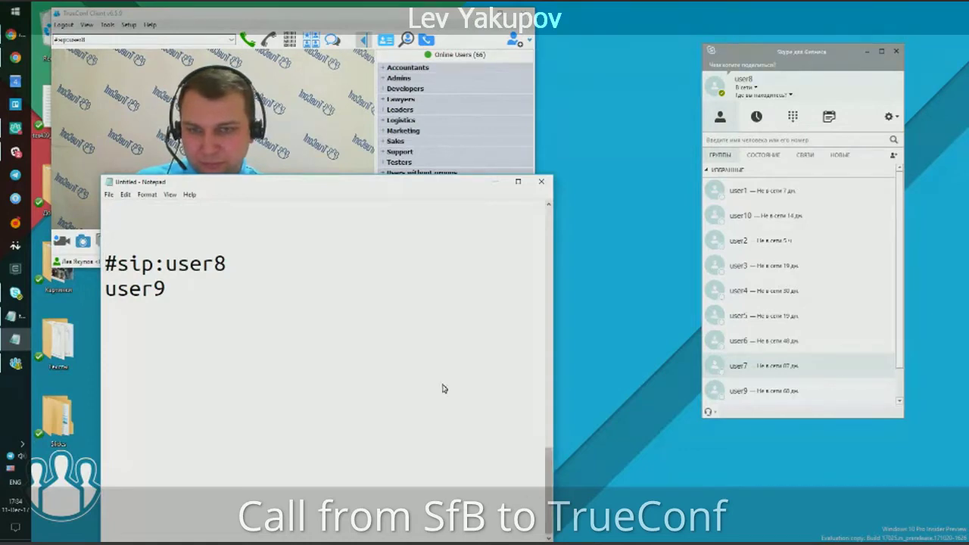
pyautogui.scroll(-1, 442, 387)
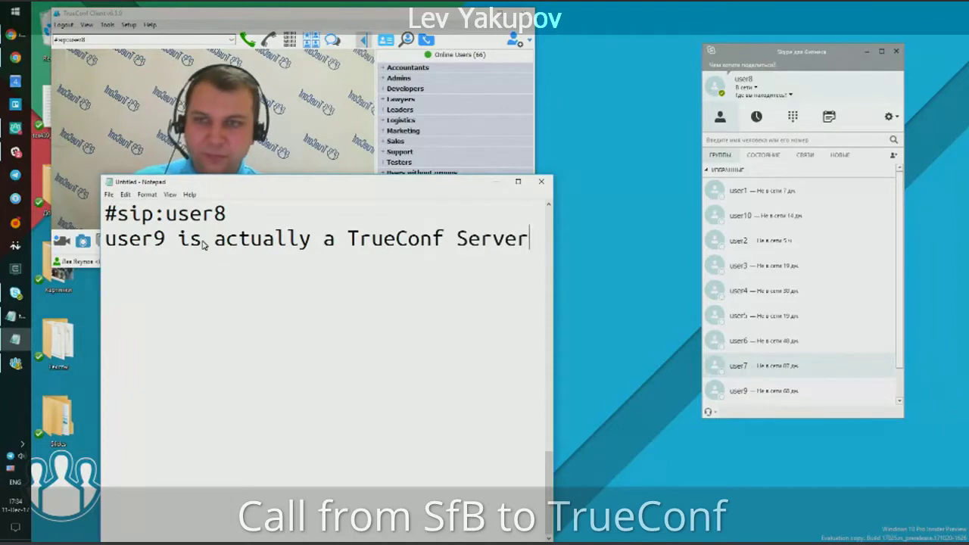
pyautogui.click(751, 394)
# Open a conversation with user9 and try starting a video call.
pyautogui.doubleClick(750, 392)
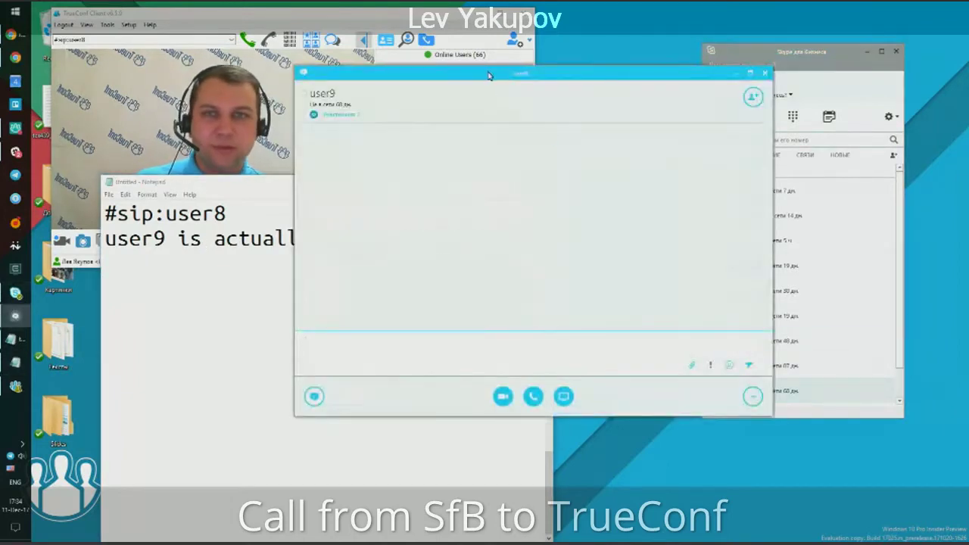
pyautogui.moveTo(486, 76); pyautogui.dragTo(578, 71)
pyautogui.moveTo(595, 399)
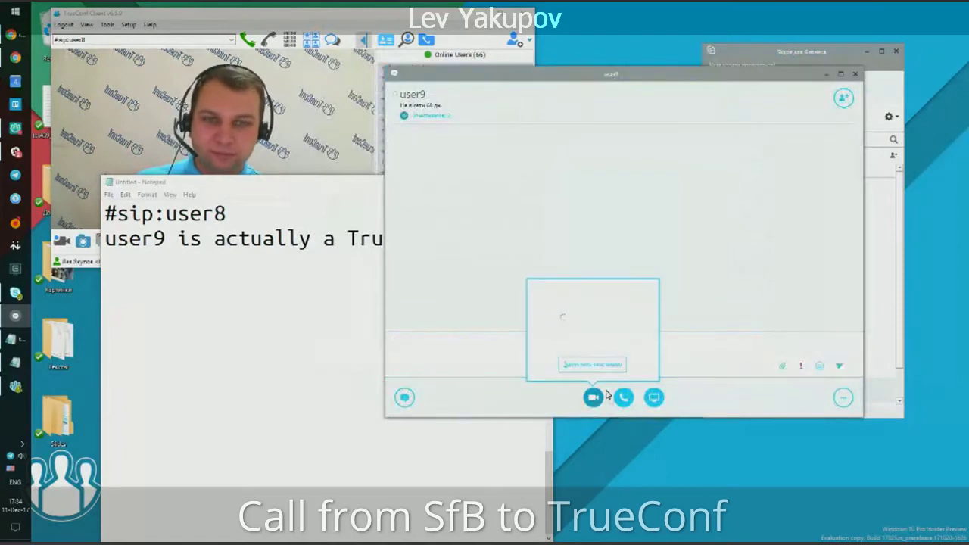
pyautogui.click(601, 365)
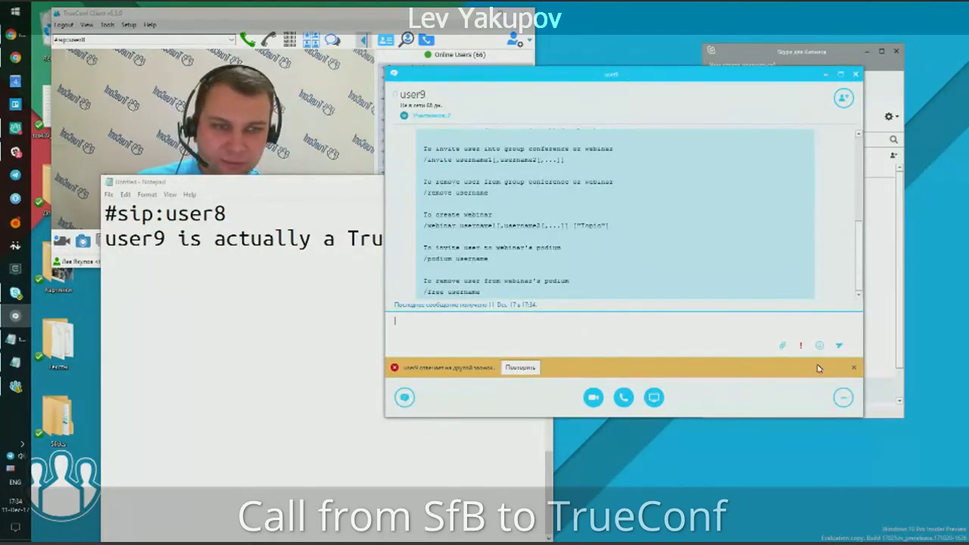
# Dismiss the chat error notice, resize Notepad out of the way, and show the bot's command list.
pyautogui.click(854, 369)
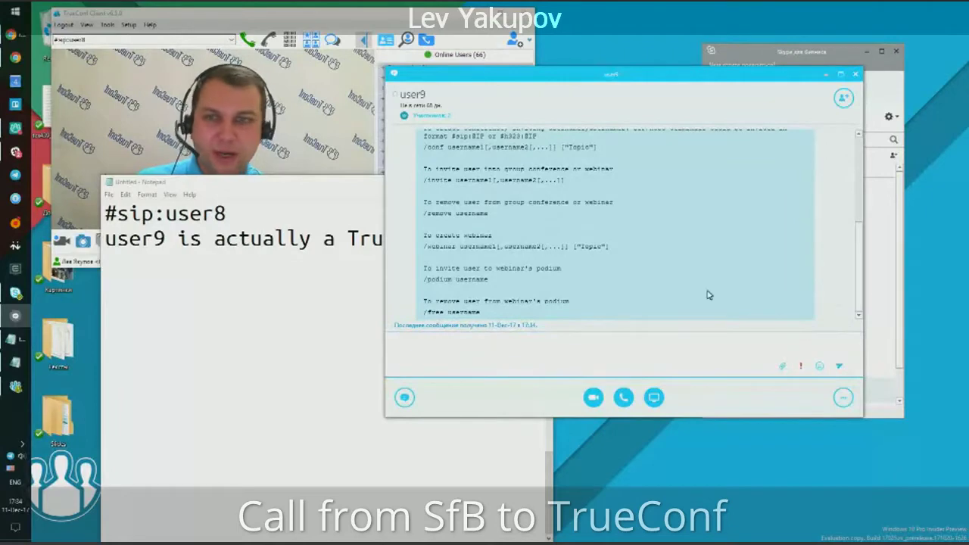
pyautogui.moveTo(308, 186); pyautogui.dragTo(262, 142)
pyautogui.moveTo(504, 497); pyautogui.dragTo(532, 396)
pyautogui.moveTo(426, 146); pyautogui.dragTo(400, 286)
pyautogui.moveTo(552, 78); pyautogui.dragTo(571, 58)
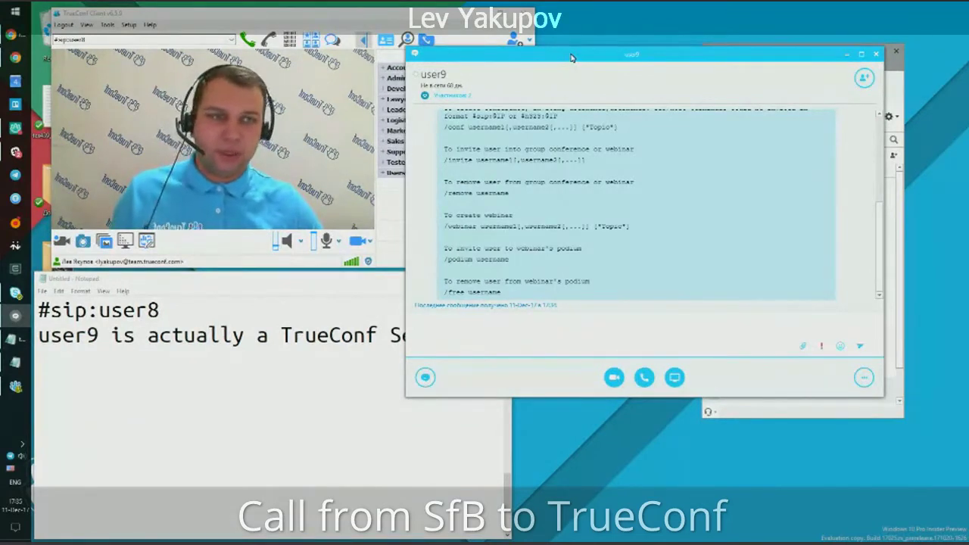
pyautogui.moveTo(876, 244); pyautogui.dragTo(584, 204)
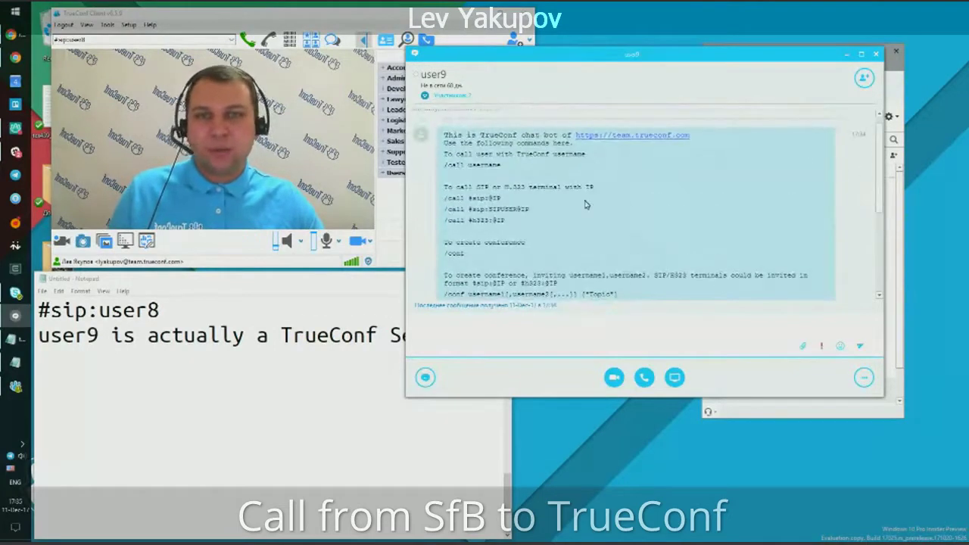
# List the bot commands /call, /conf, /invite, /podium and /remove on separate Notepad lines.
pyautogui.click(237, 381)
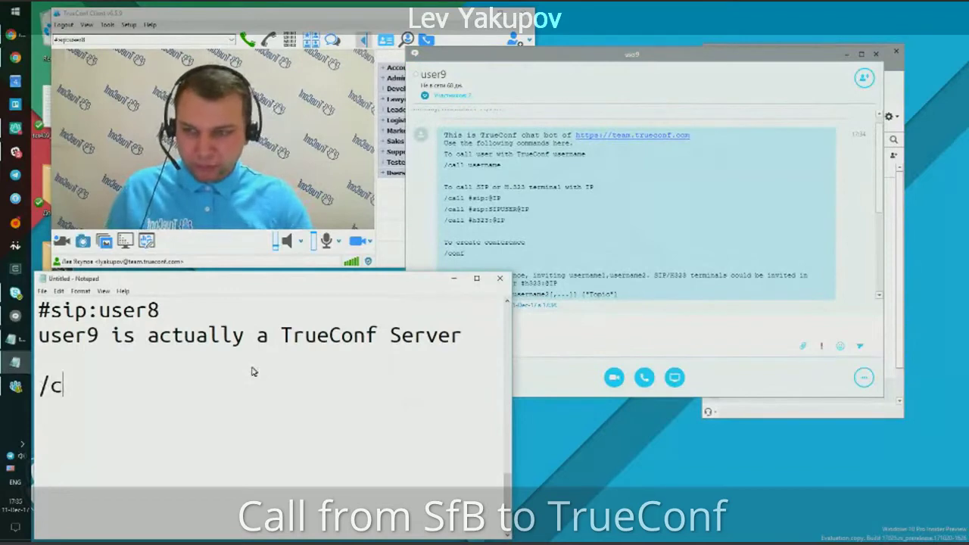
pyautogui.write('/call /conf')
pyautogui.press('Return')
pyautogui.write('/invite')
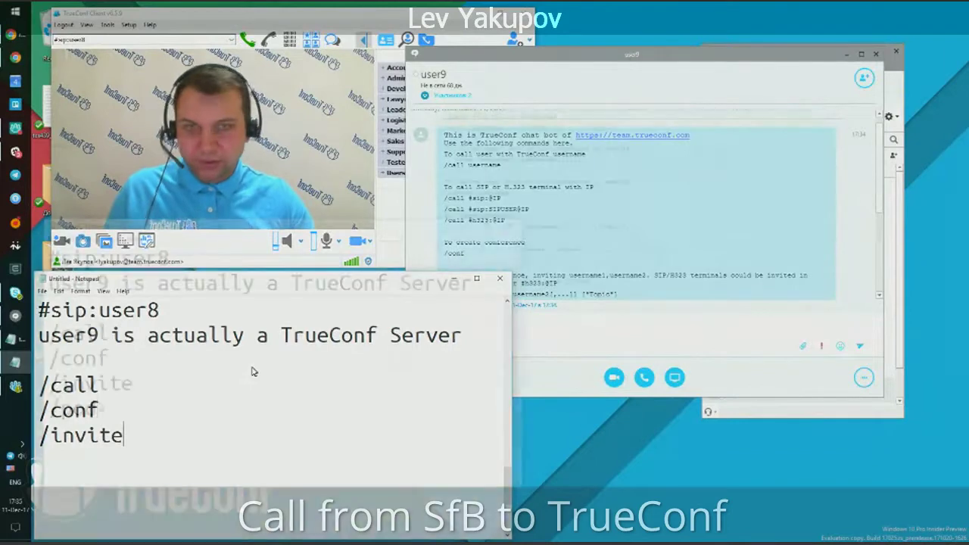
pyautogui.write('m')
pyautogui.press('Return')
pyautogui.write('/')
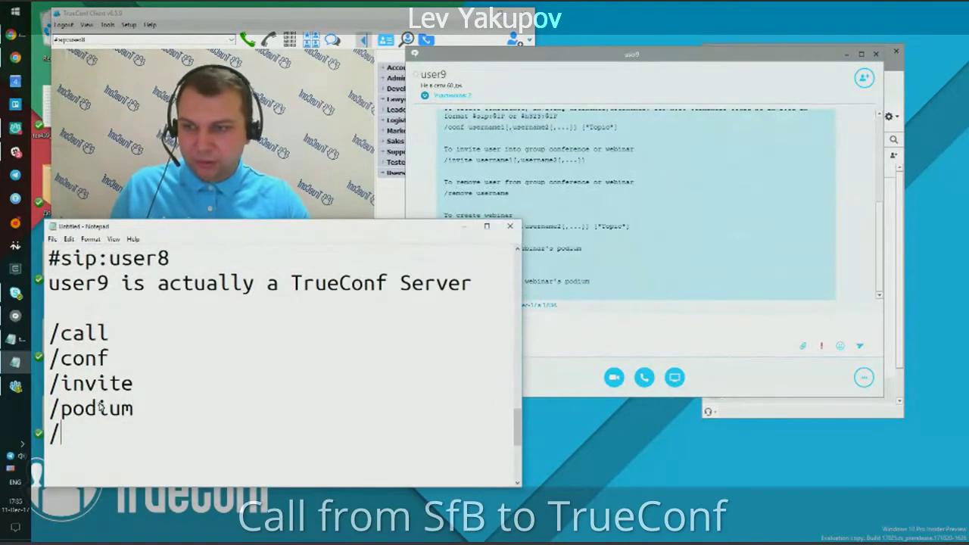
pyautogui.write('remove')
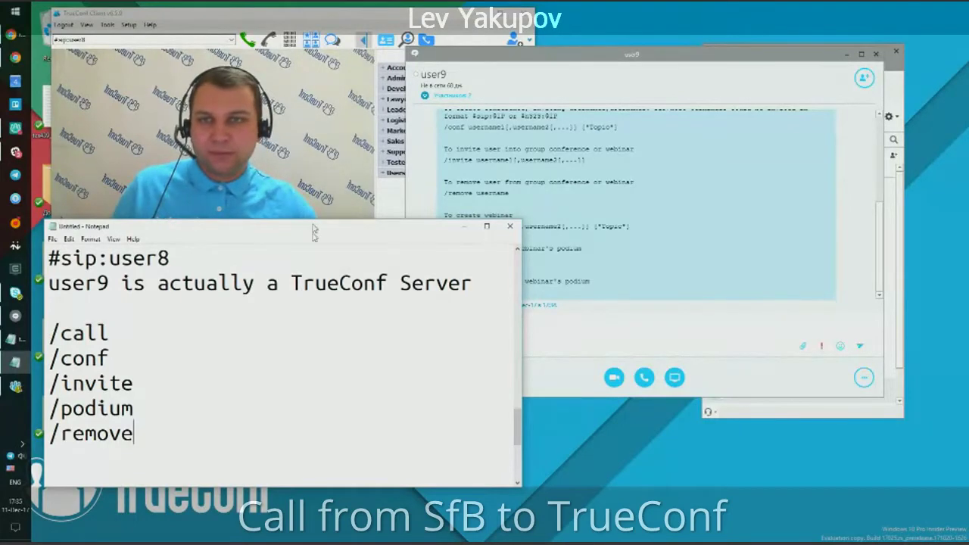
# Rearrange Notepad, TrueConf and the Skype windows so the bot chat and main Skype window show.
pyautogui.moveTo(314, 227); pyautogui.dragTo(317, 312)
pyautogui.click(229, 19)
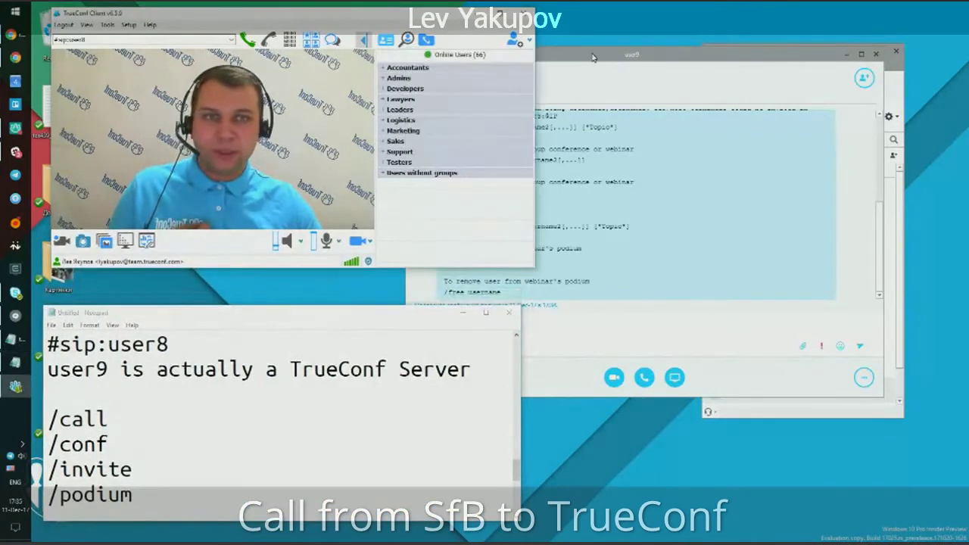
pyautogui.click(594, 58)
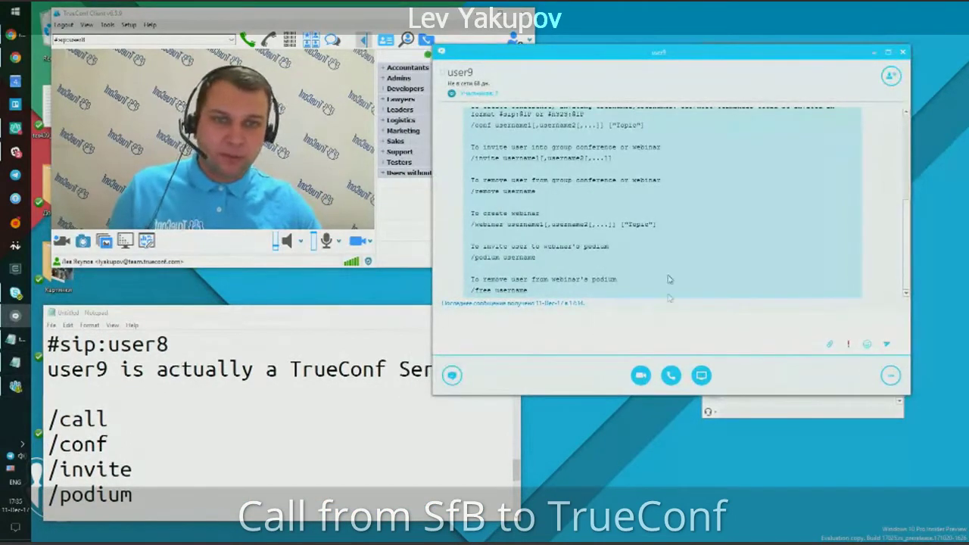
pyautogui.moveTo(617, 104); pyautogui.dragTo(584, 190)
pyautogui.moveTo(755, 73); pyautogui.dragTo(824, 20)
# Send /call with the TrueConf username to the bot and accept user9's incoming call.
pyautogui.click(622, 151)
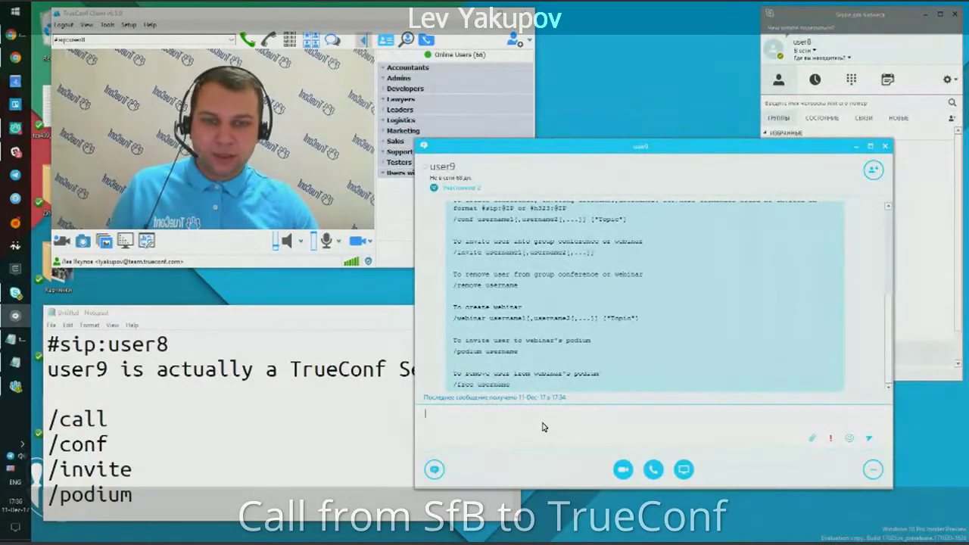
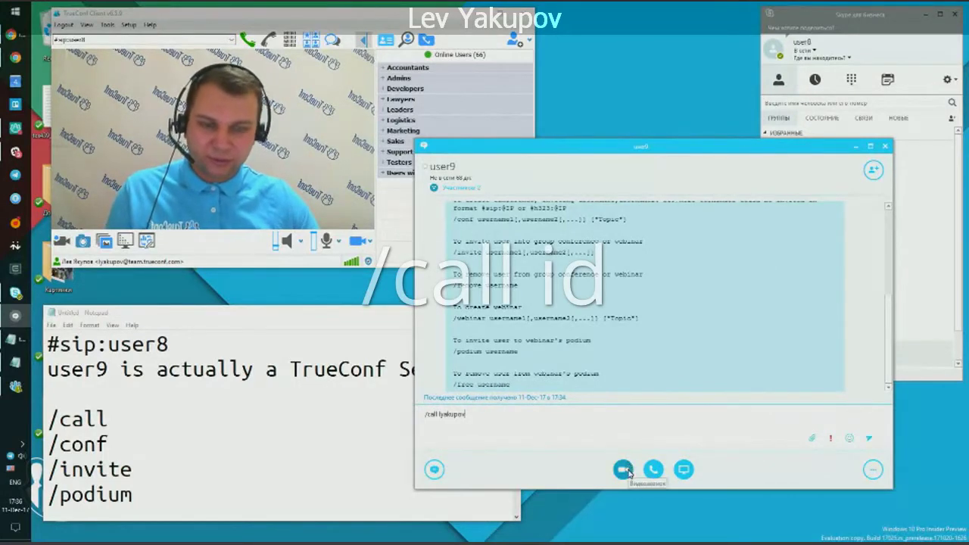
pyautogui.press('Return')
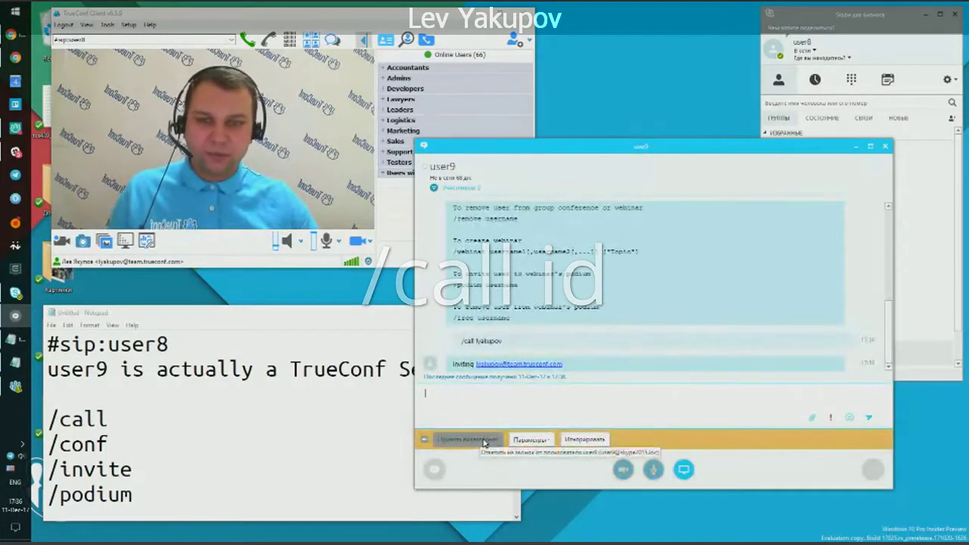
pyautogui.click(468, 439)
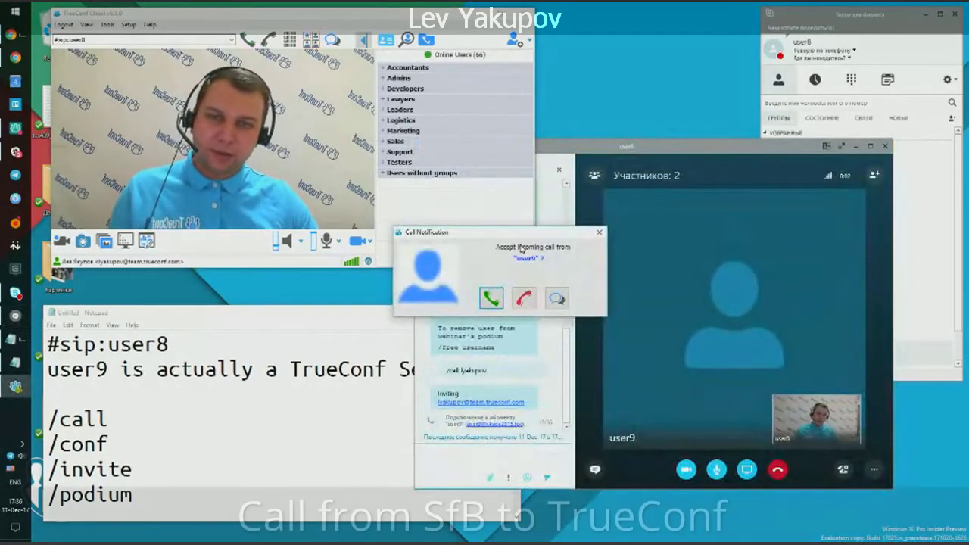
# Accept the Skype for Business video call, enlarge its window, and hang up after about 30 seconds.
pyautogui.moveTo(489, 237); pyautogui.dragTo(419, 187)
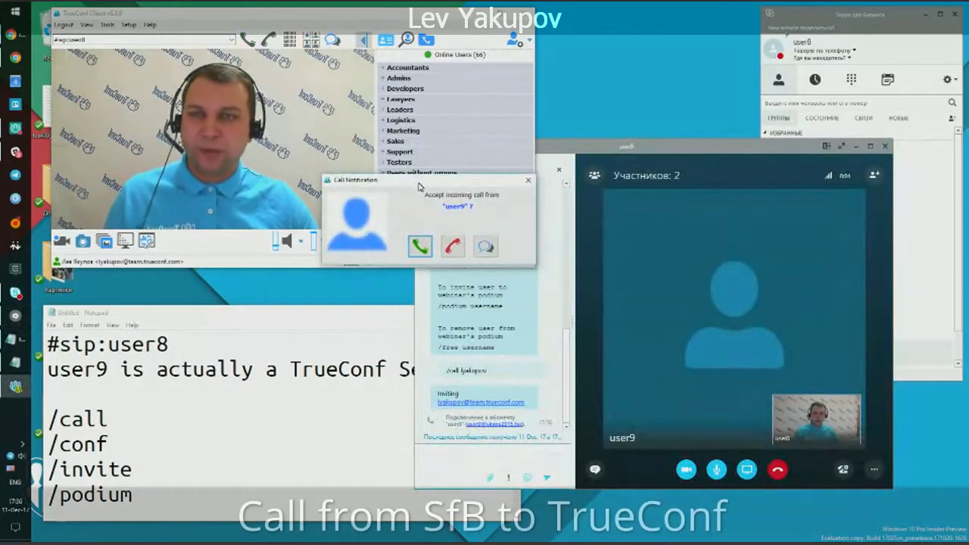
pyautogui.click(420, 245)
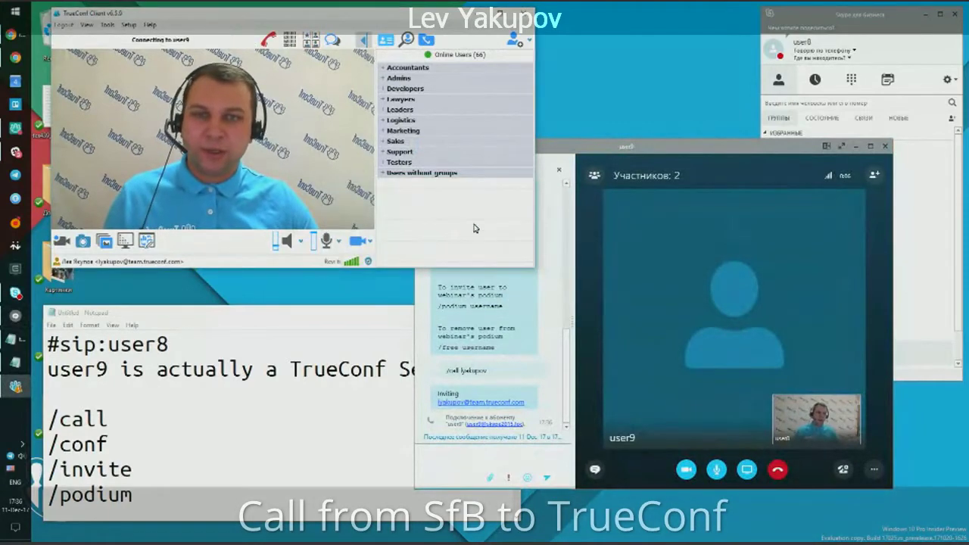
pyautogui.moveTo(639, 149); pyautogui.dragTo(654, 148)
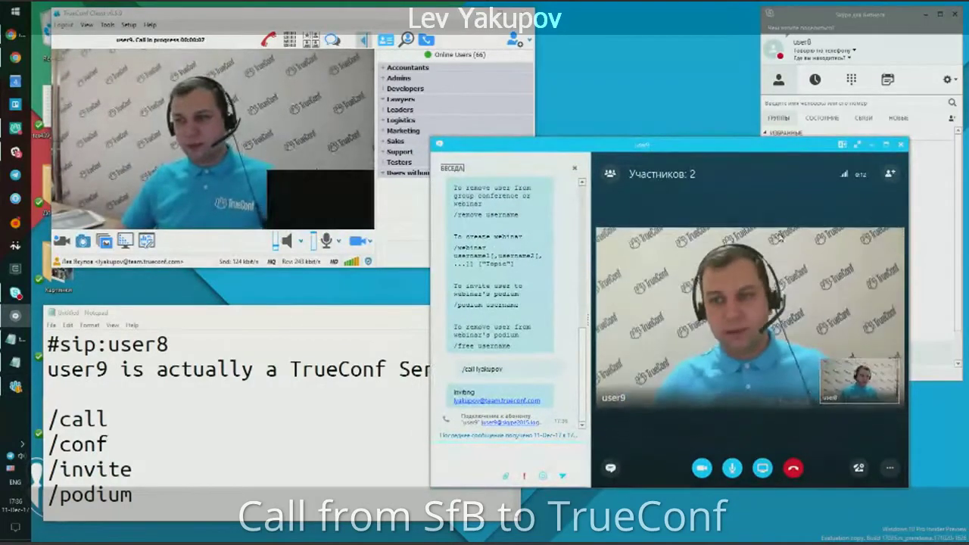
pyautogui.moveTo(431, 173); pyautogui.dragTo(239, 173)
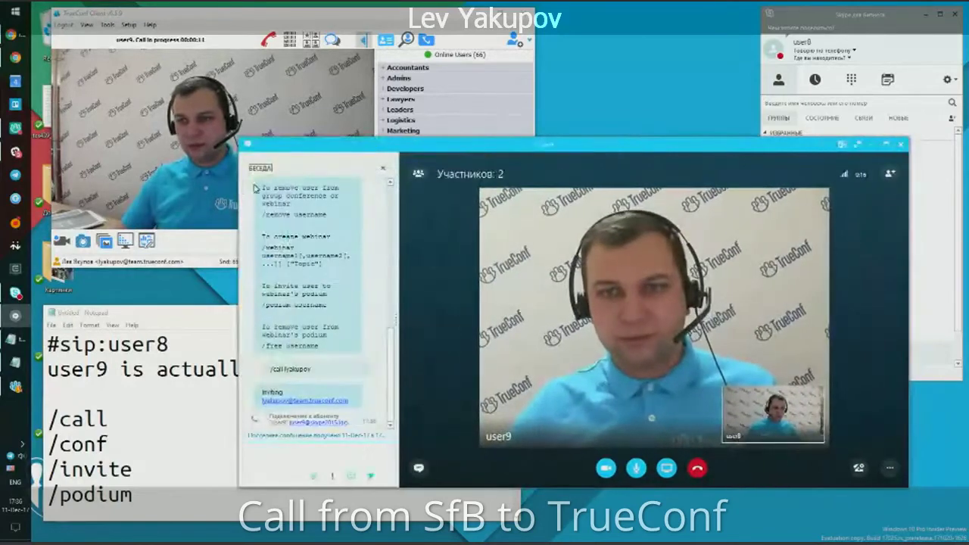
pyautogui.moveTo(482, 144); pyautogui.dragTo(535, 176)
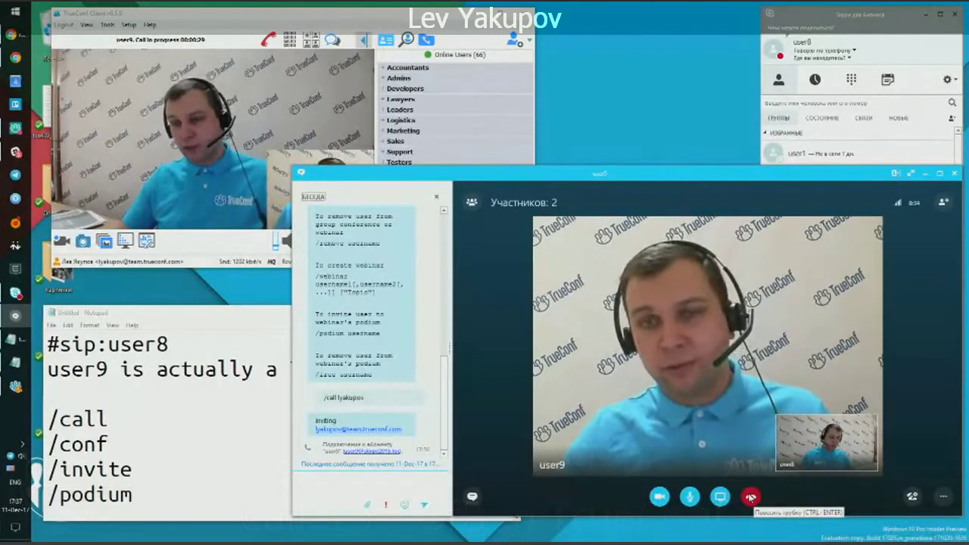
pyautogui.click(750, 497)
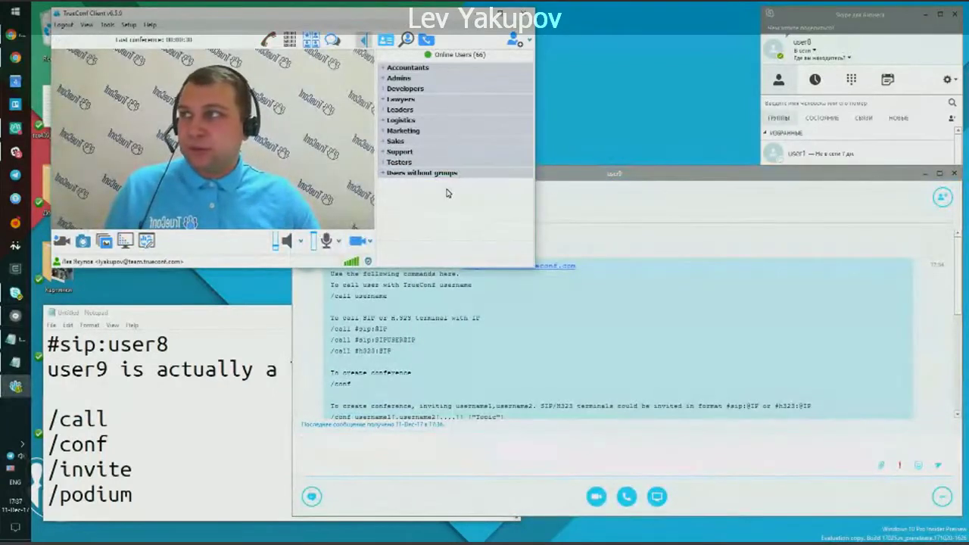
# Add #sip:user8 as a new contact with a display name and dismiss the confirmation.
pyautogui.click(515, 41)
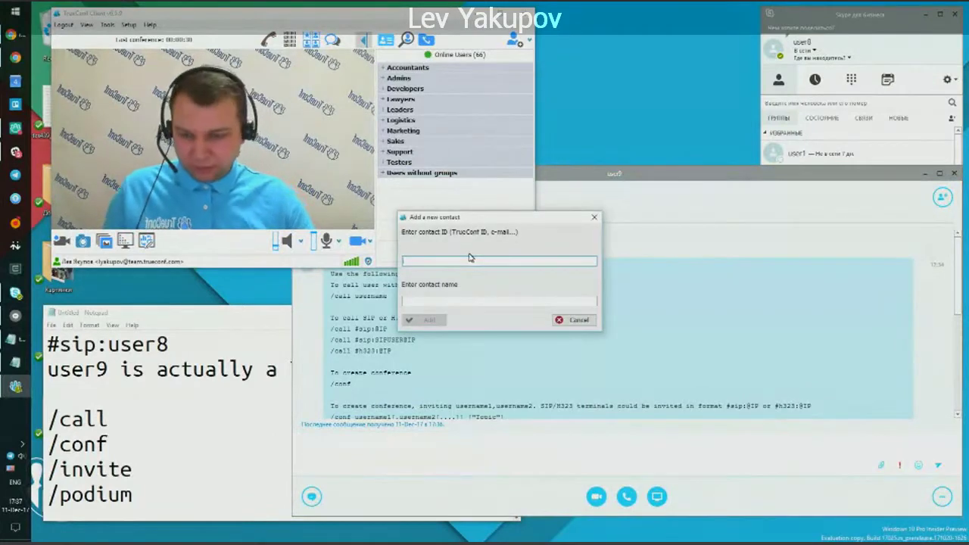
pyautogui.write('#sip:')
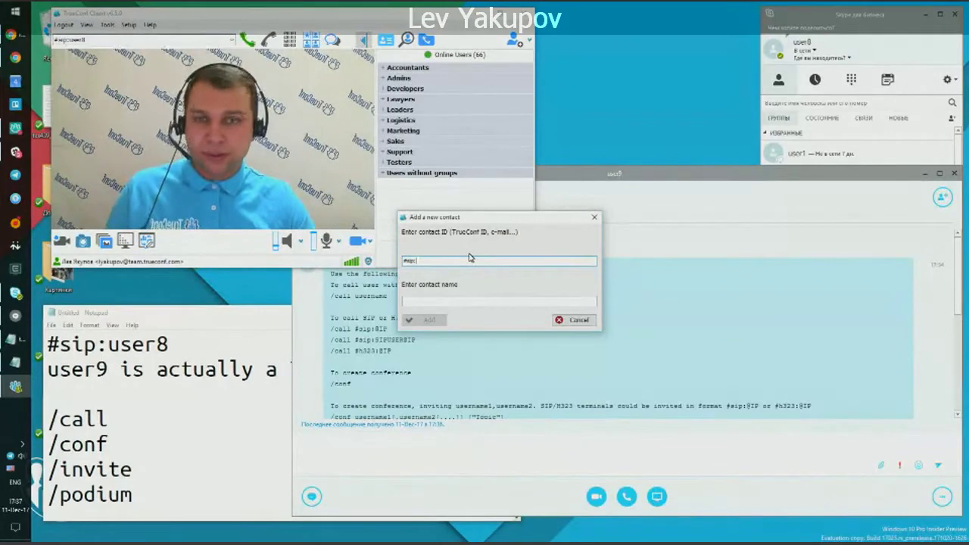
pyautogui.write('u')
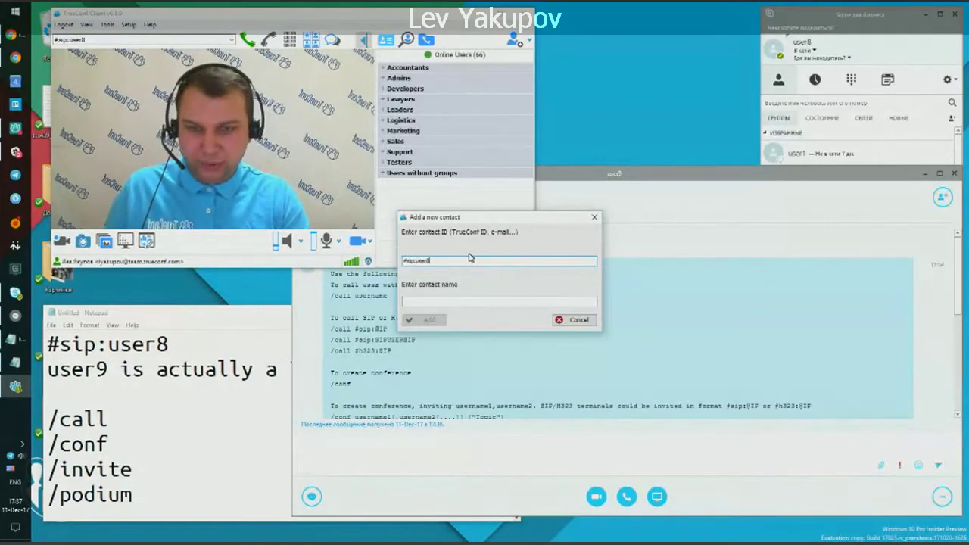
pyautogui.write('ser8')
pyautogui.hotkey('ctrl', 'a')
pyautogui.press('Tab')
pyautogui.write('Sip User 8')
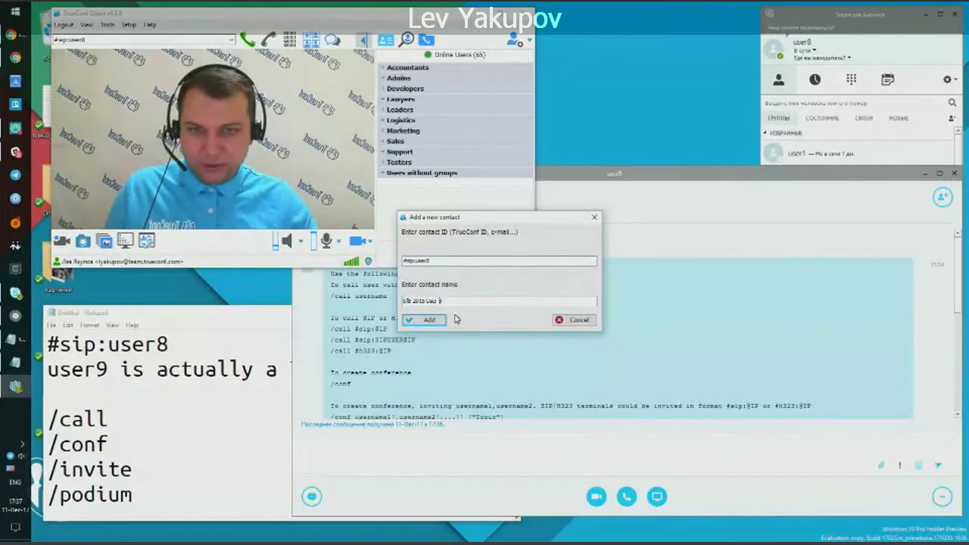
pyautogui.write(' Au')
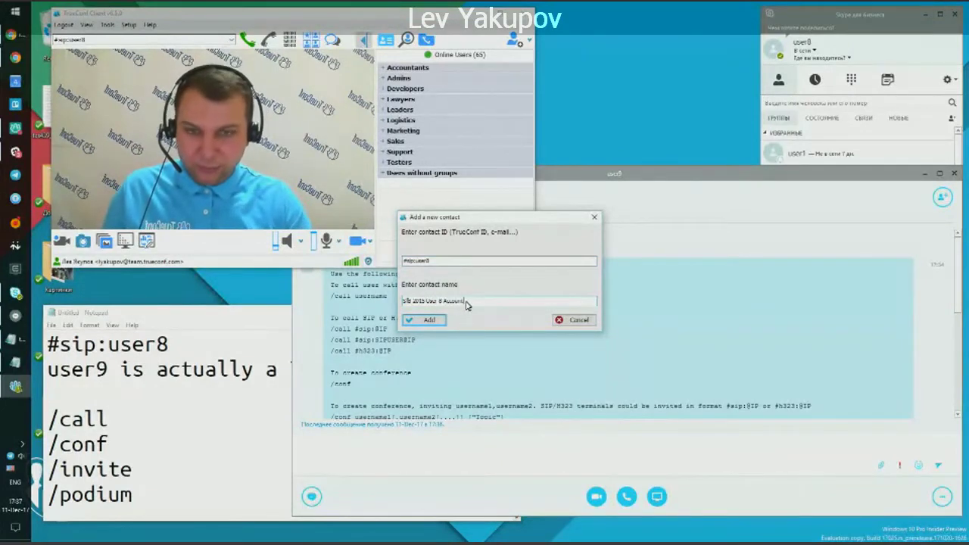
pyautogui.press('Return')
pyautogui.click(501, 297)
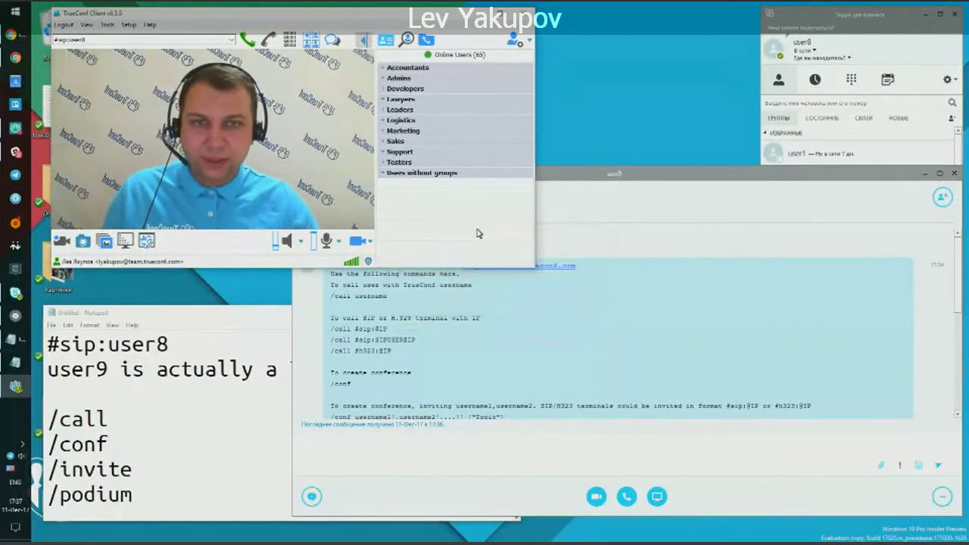
# Call the new SfB 2015 User 8 contact from the Users without groups list.
pyautogui.doubleClick(452, 174)
pyautogui.scroll(-5, 482, 190)
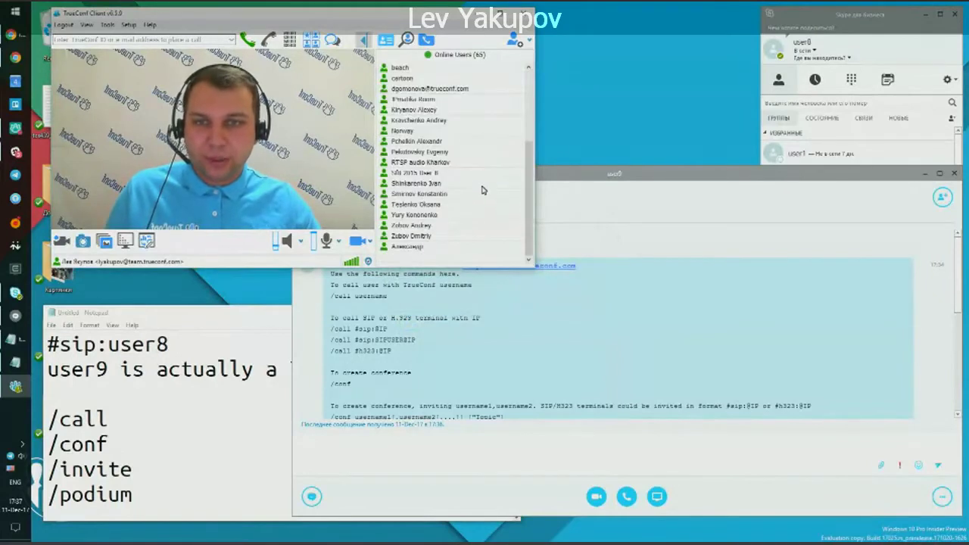
pyautogui.click(426, 183)
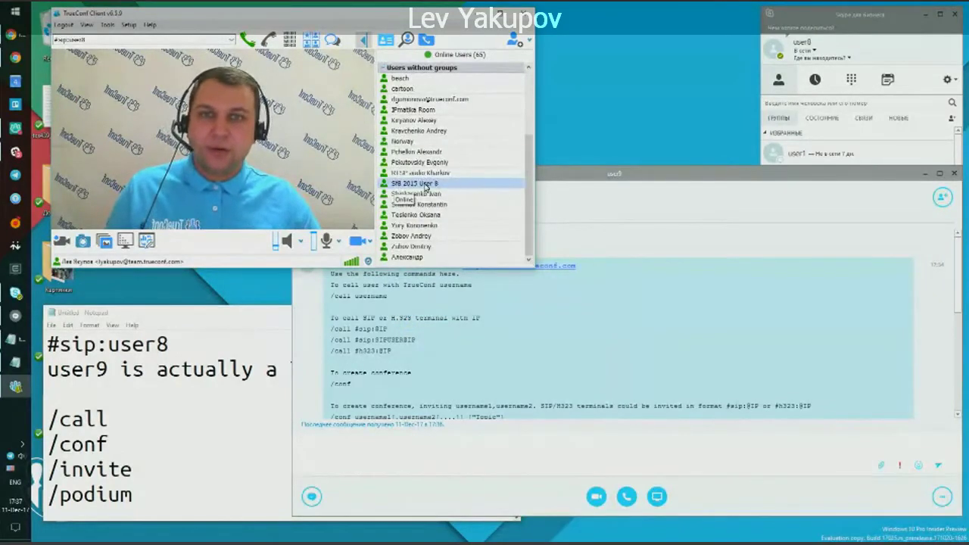
pyautogui.doubleClick(426, 185)
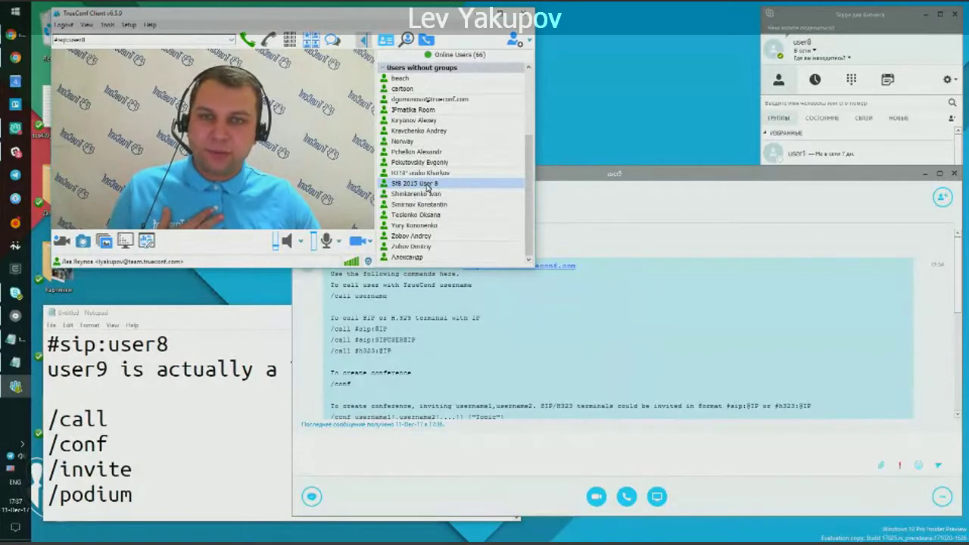